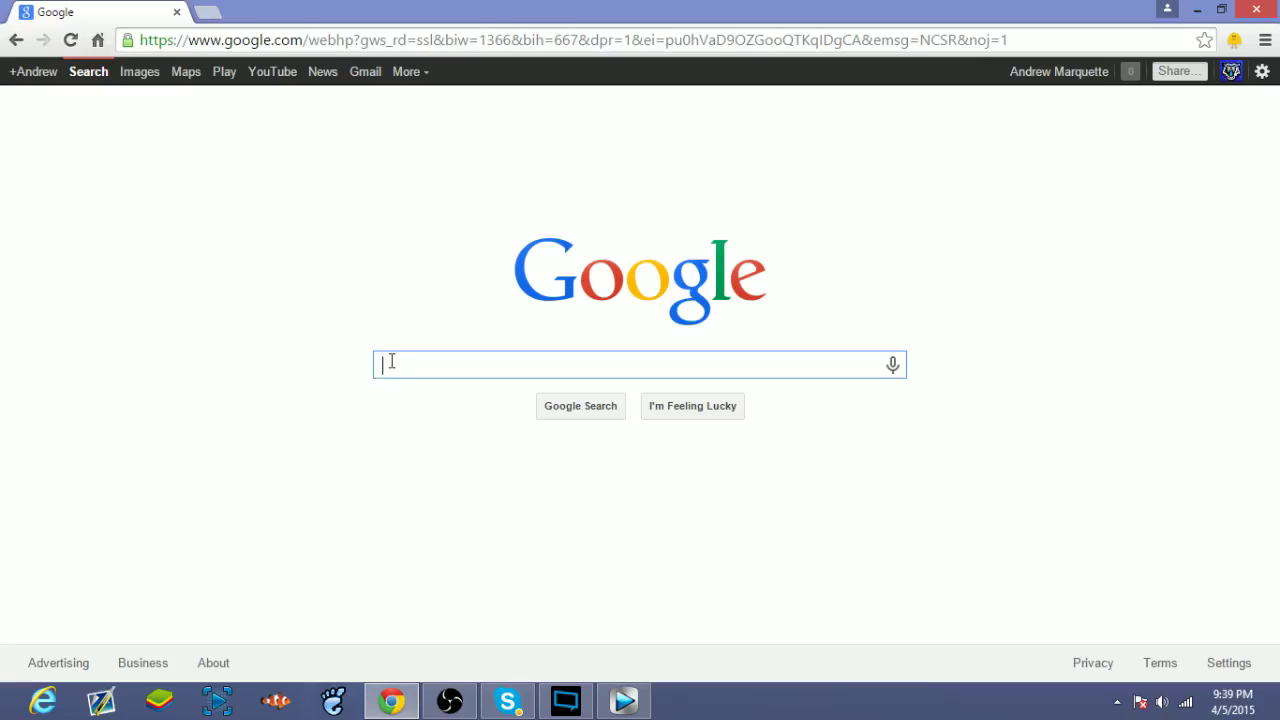
# Google 'open broadcaster software' using the search suggestion
pyautogui.write('open')
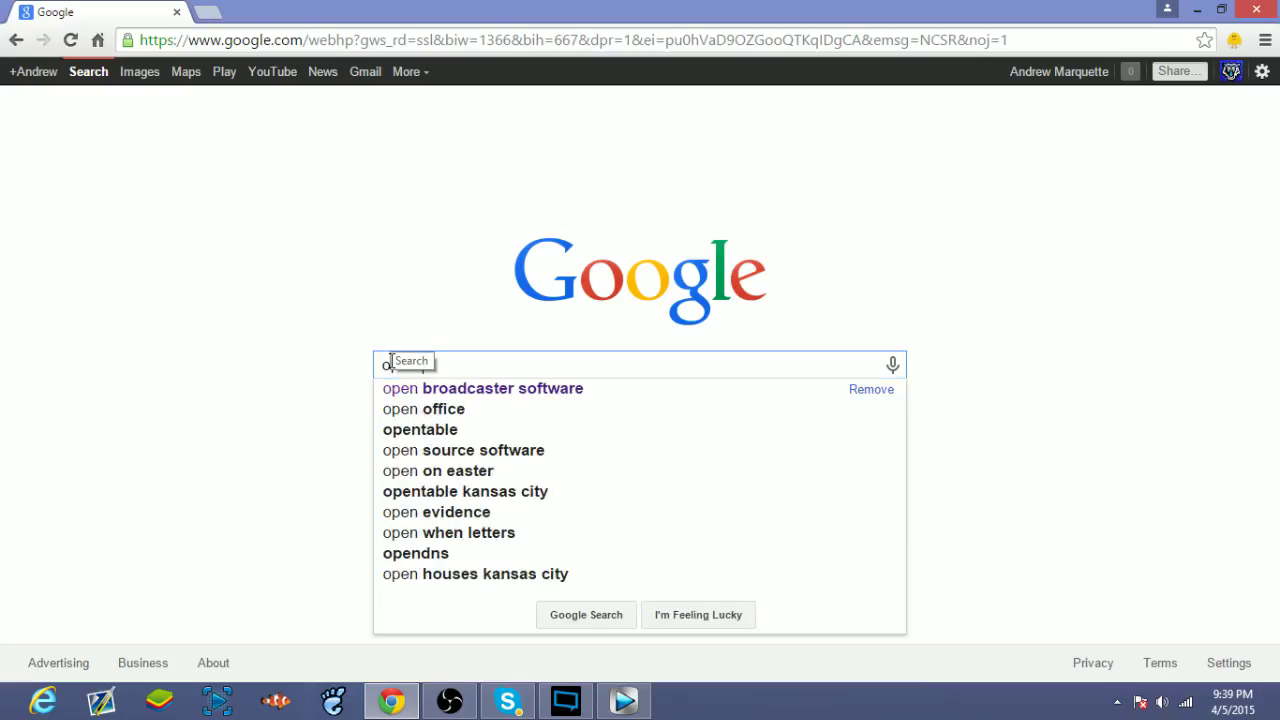
pyautogui.click(486, 390)
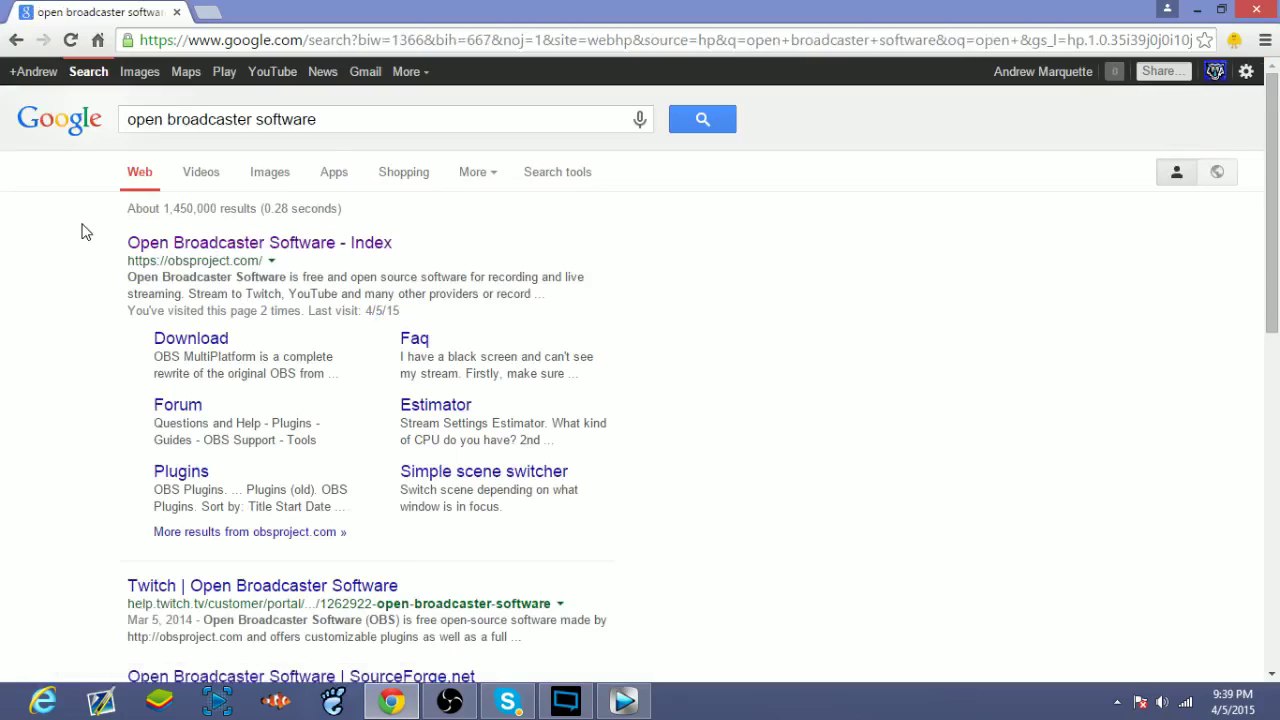
pyautogui.scroll(-1, 85, 231)
pyautogui.scroll(1, 85, 231)
# Open the obsproject.com result and browse its OBS 0.651 Beta and MultiPlatform downloads
pyautogui.click(258, 245)
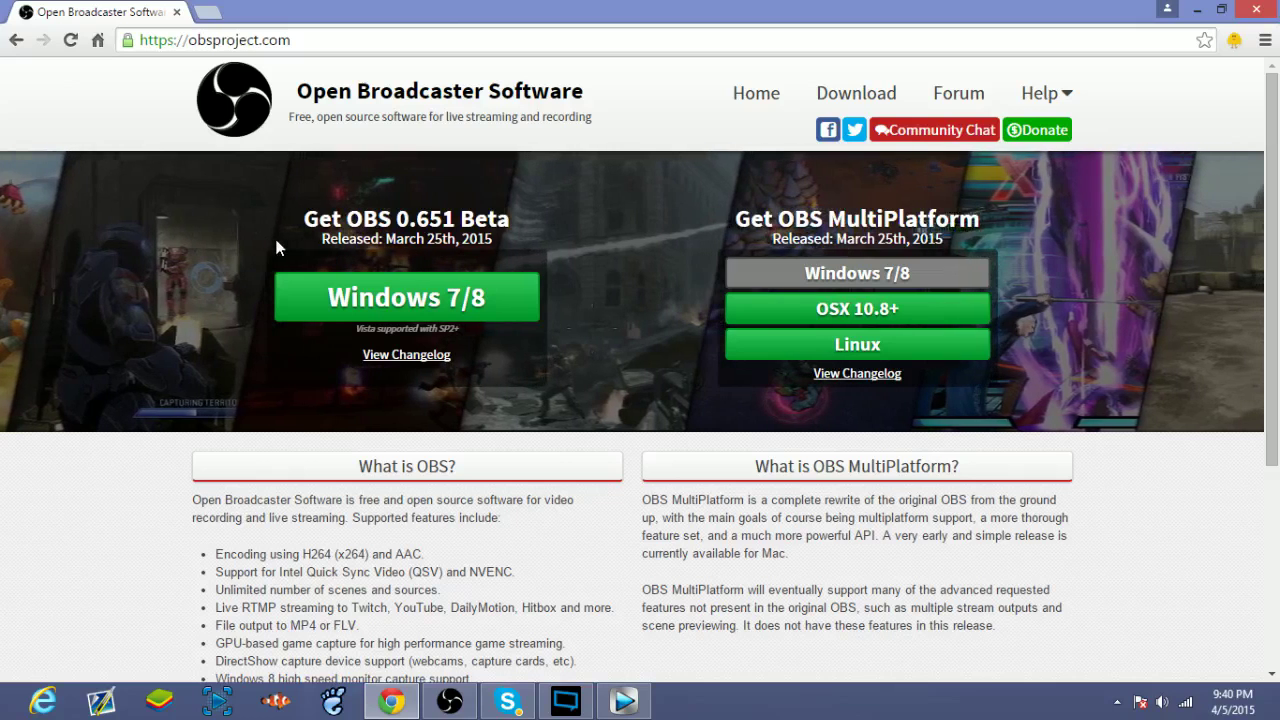
pyautogui.scroll(-1, 230, 234)
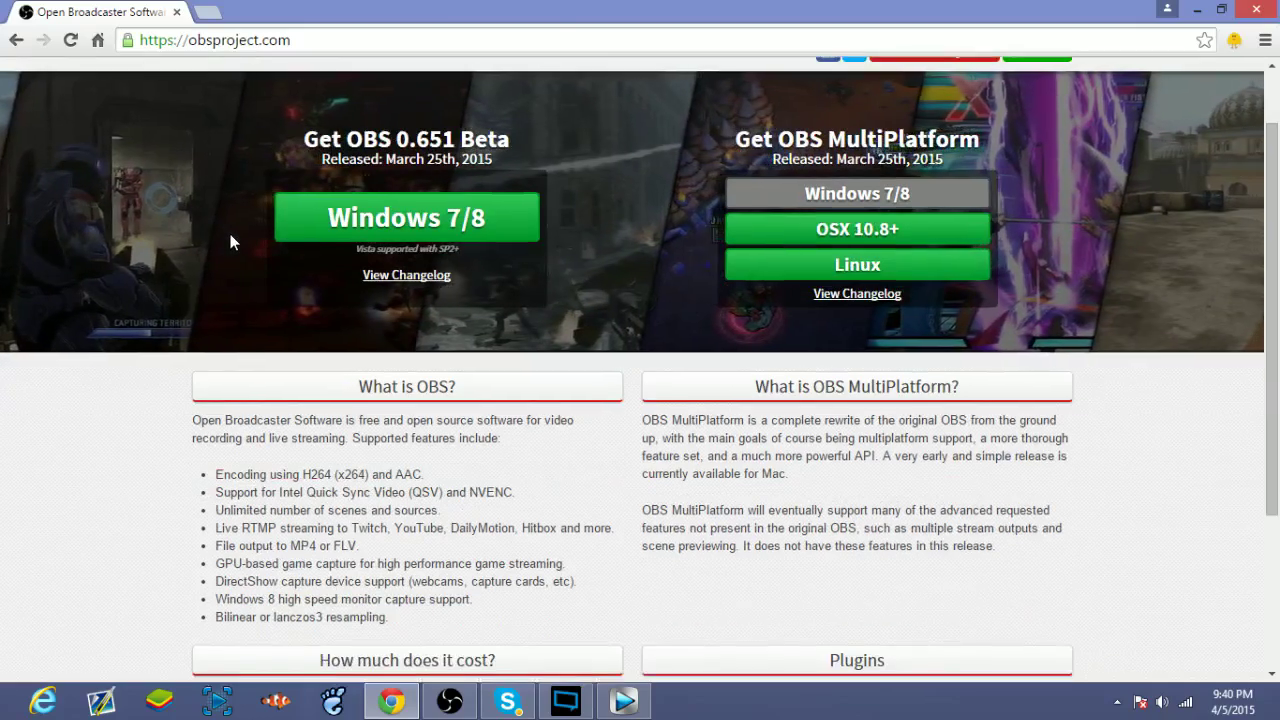
pyautogui.scroll(1, 230, 234)
pyautogui.scroll(-3, 230, 234)
pyautogui.scroll(4, 230, 234)
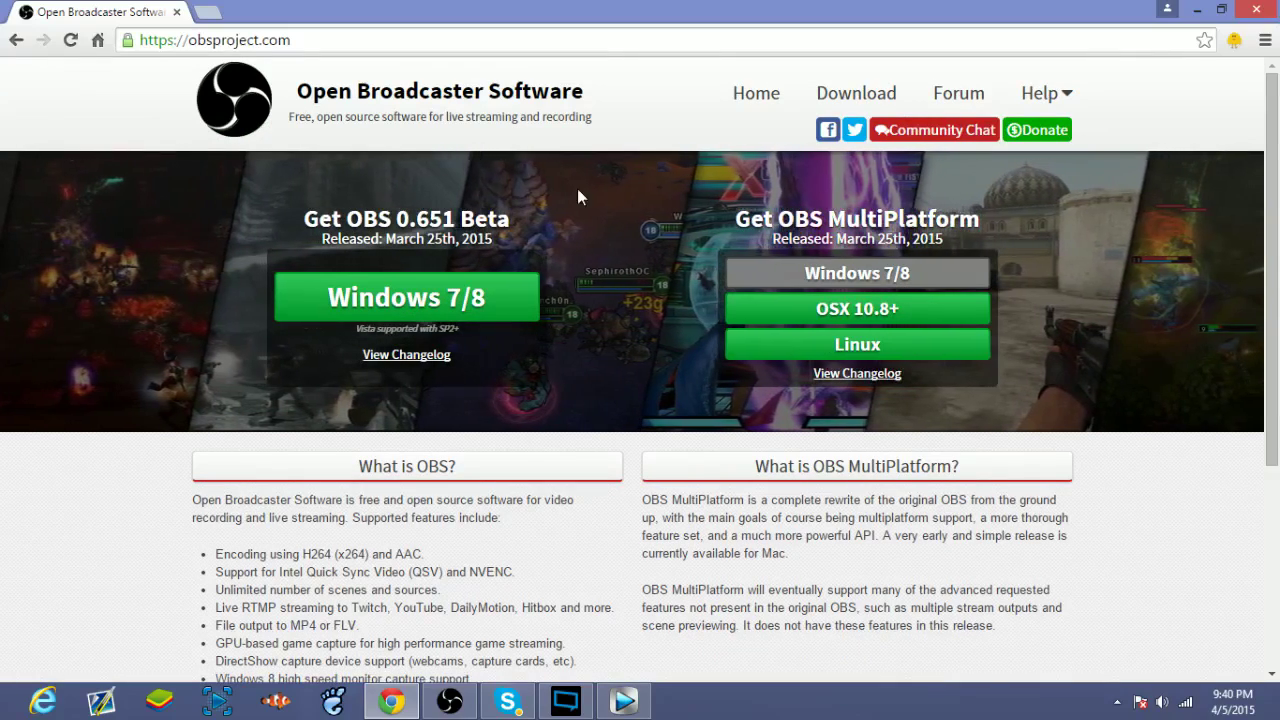
# Minimize Chrome, reposition the OBS v0.651b window on the desktop, and show its Settings menu
pyautogui.click(1196, 11)
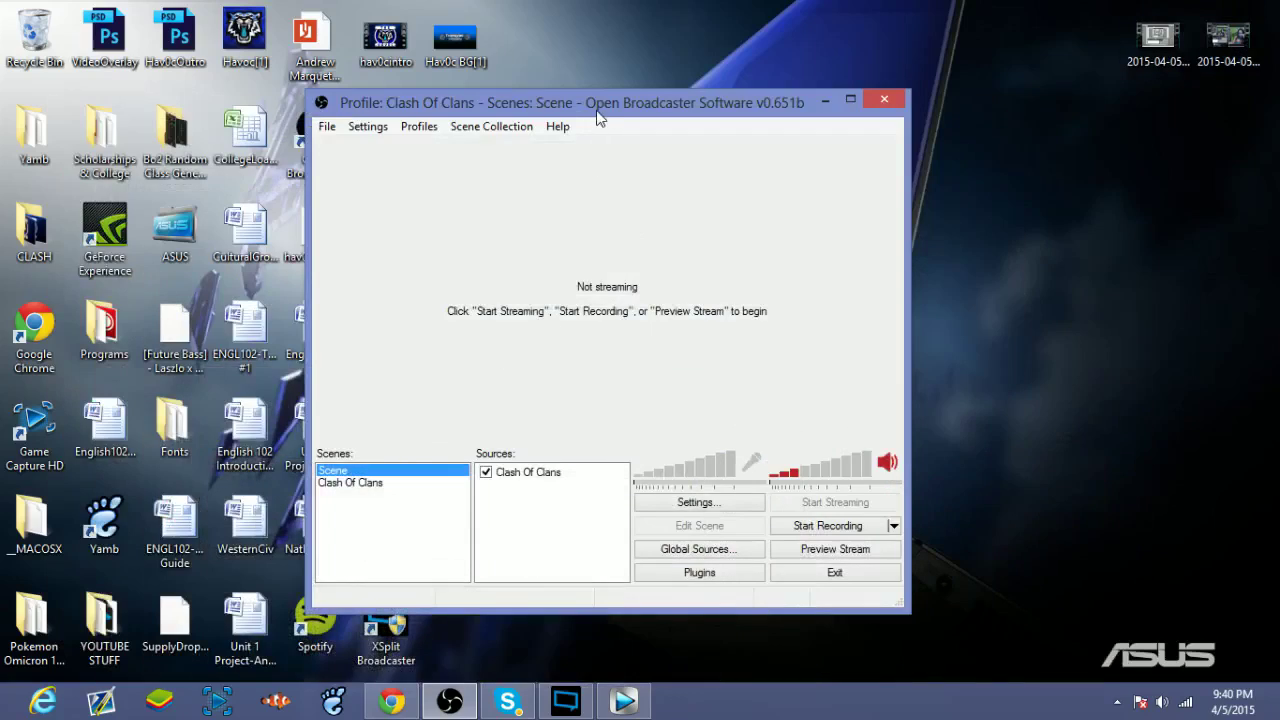
pyautogui.moveTo(618, 108)
pyautogui.mouseDown()
pyautogui.moveTo(575, 90)
pyautogui.moveTo(598, 108)
pyautogui.mouseUp()
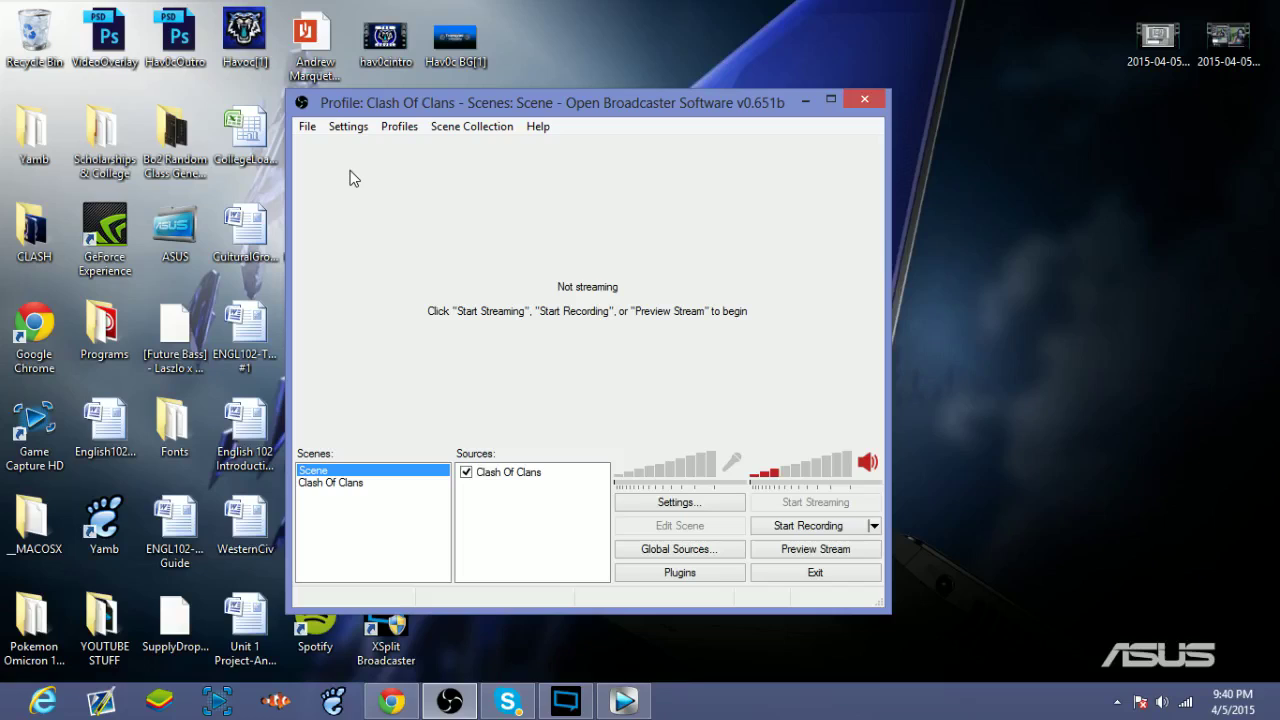
pyautogui.moveTo(461, 104); pyautogui.dragTo(512, 103)
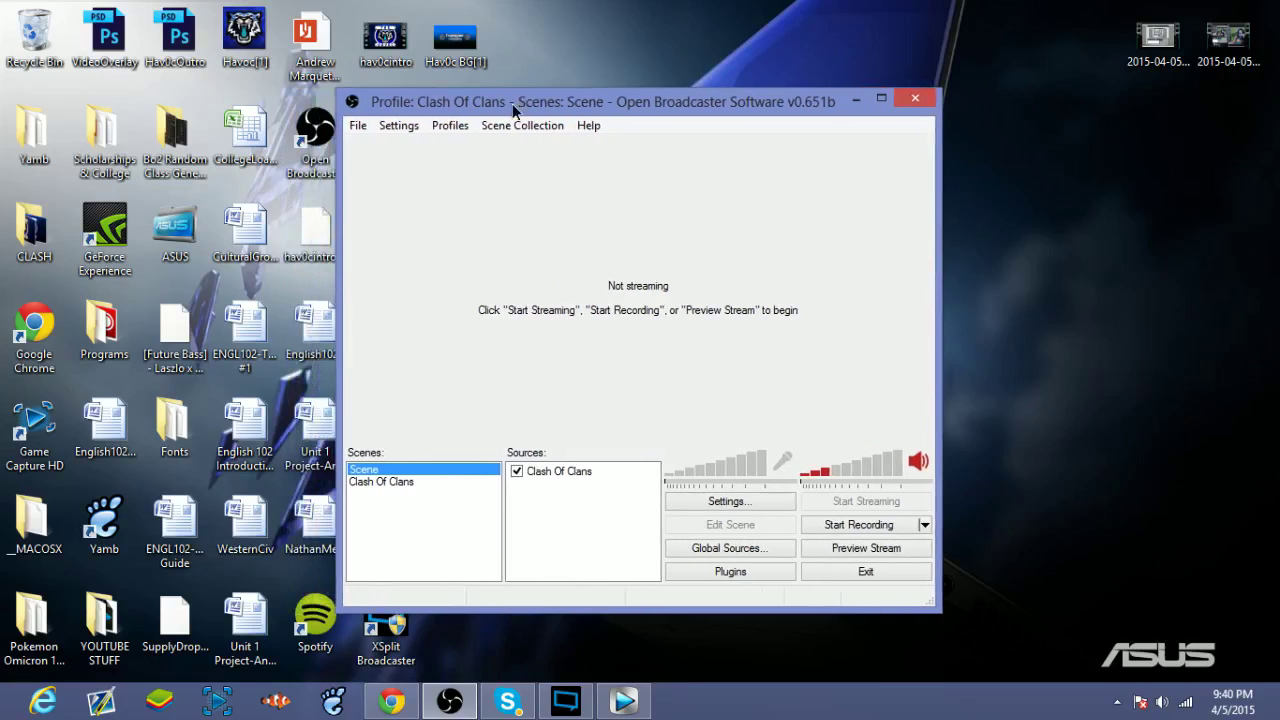
pyautogui.click(399, 129)
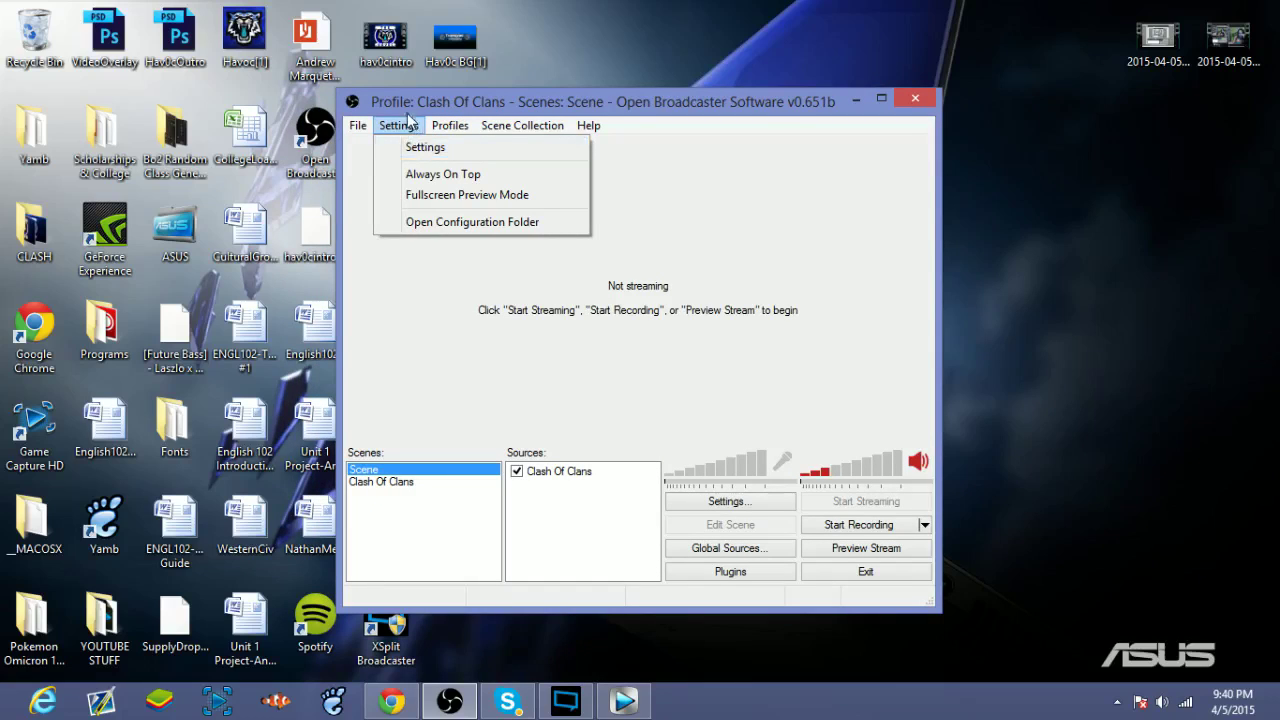
# In OBS Broadcast Settings, keep the Mode set to File Output Only
pyautogui.click(406, 116)
pyautogui.click(398, 126)
pyautogui.click(411, 147)
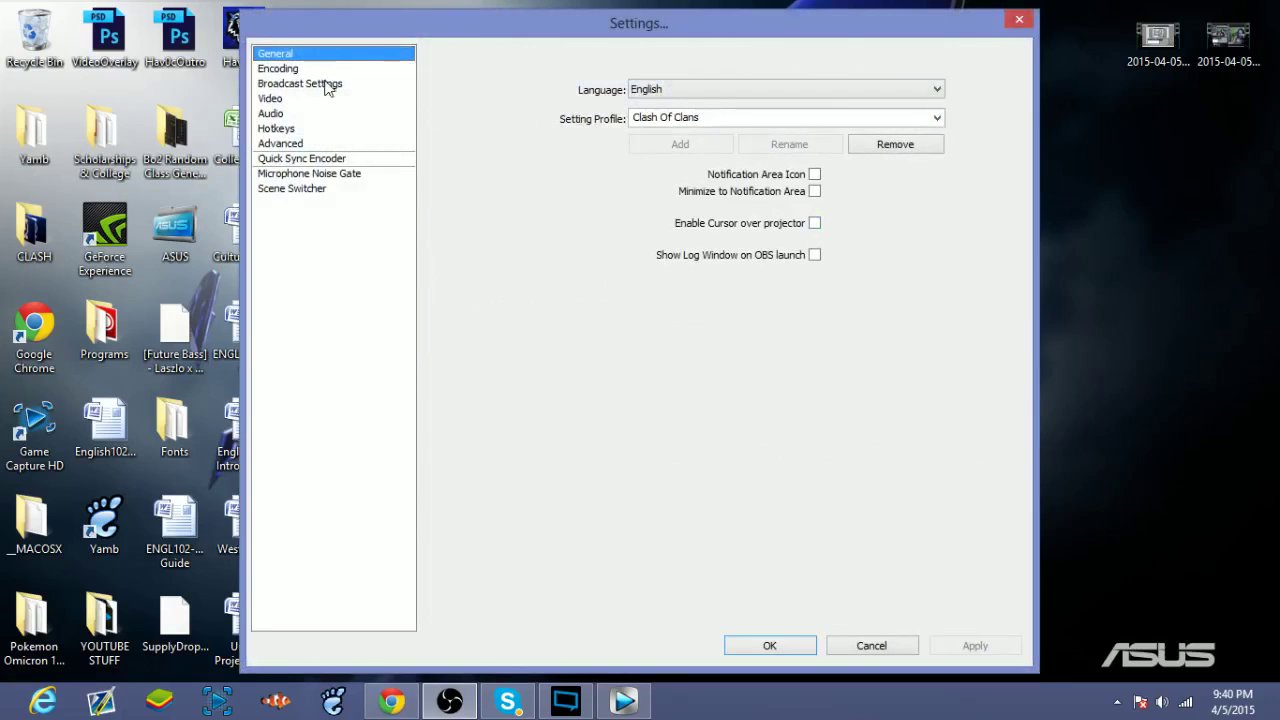
pyautogui.click(323, 85)
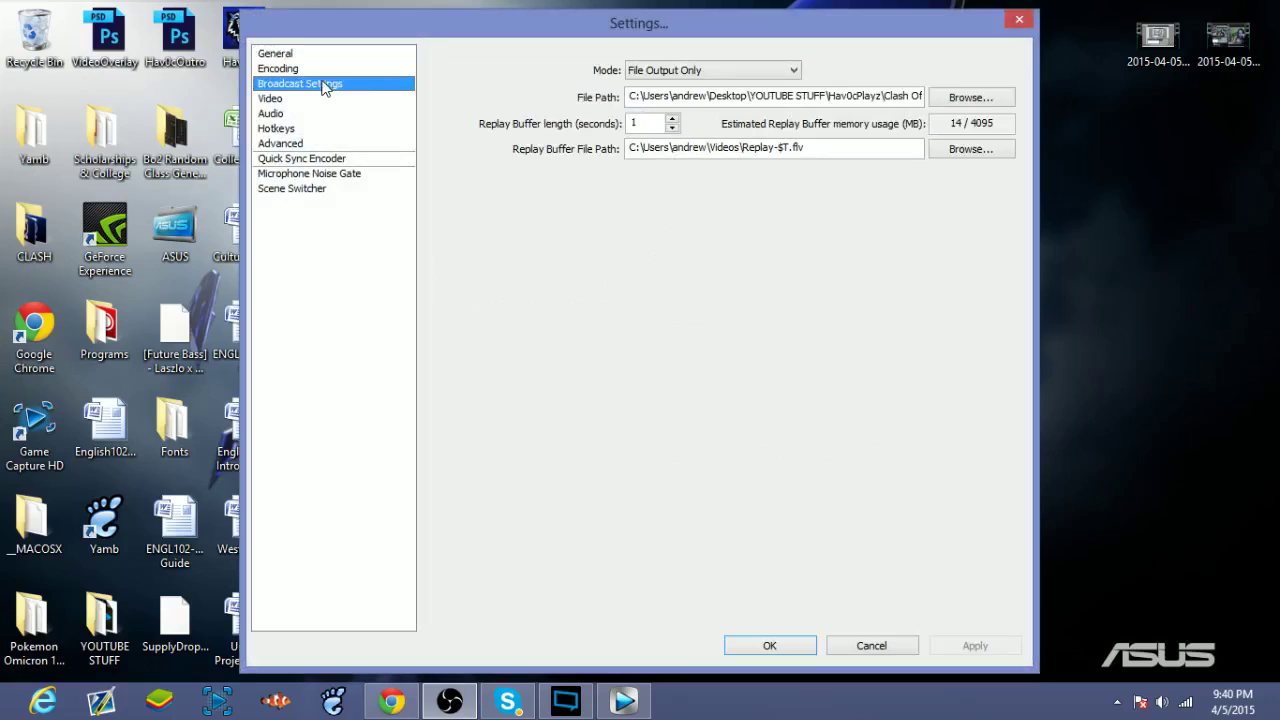
pyautogui.click(660, 74)
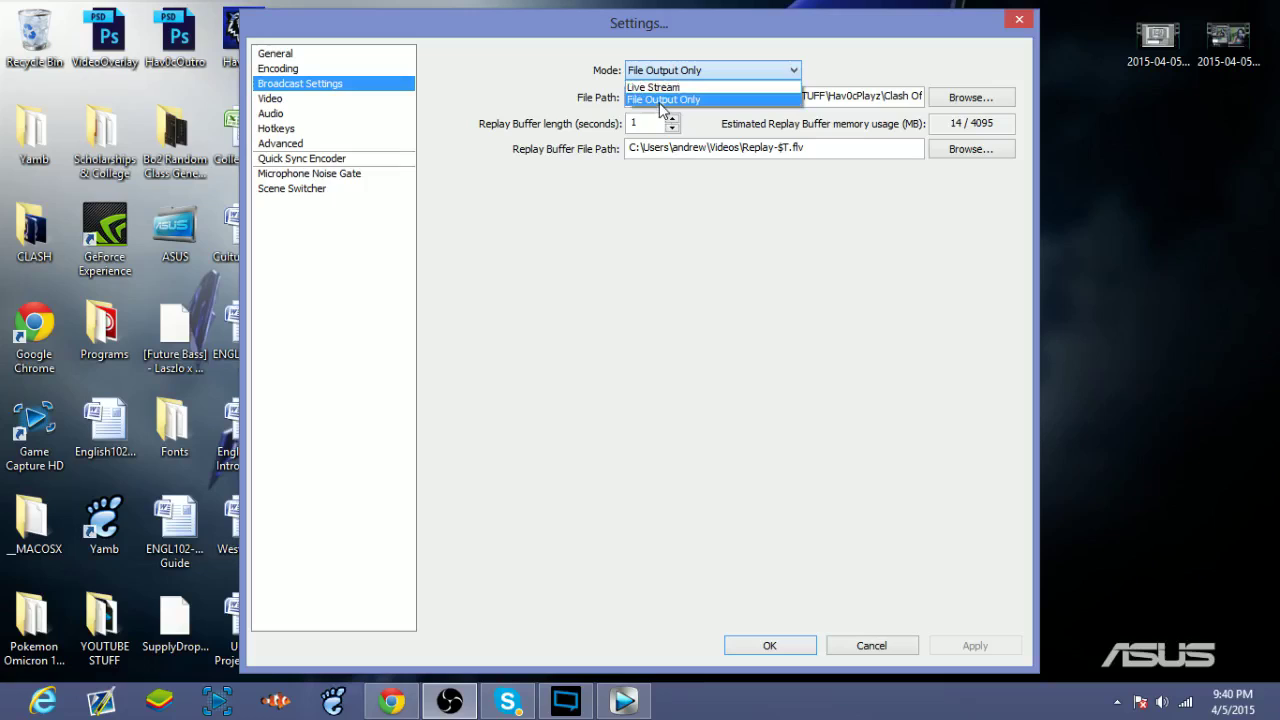
pyautogui.click(497, 80)
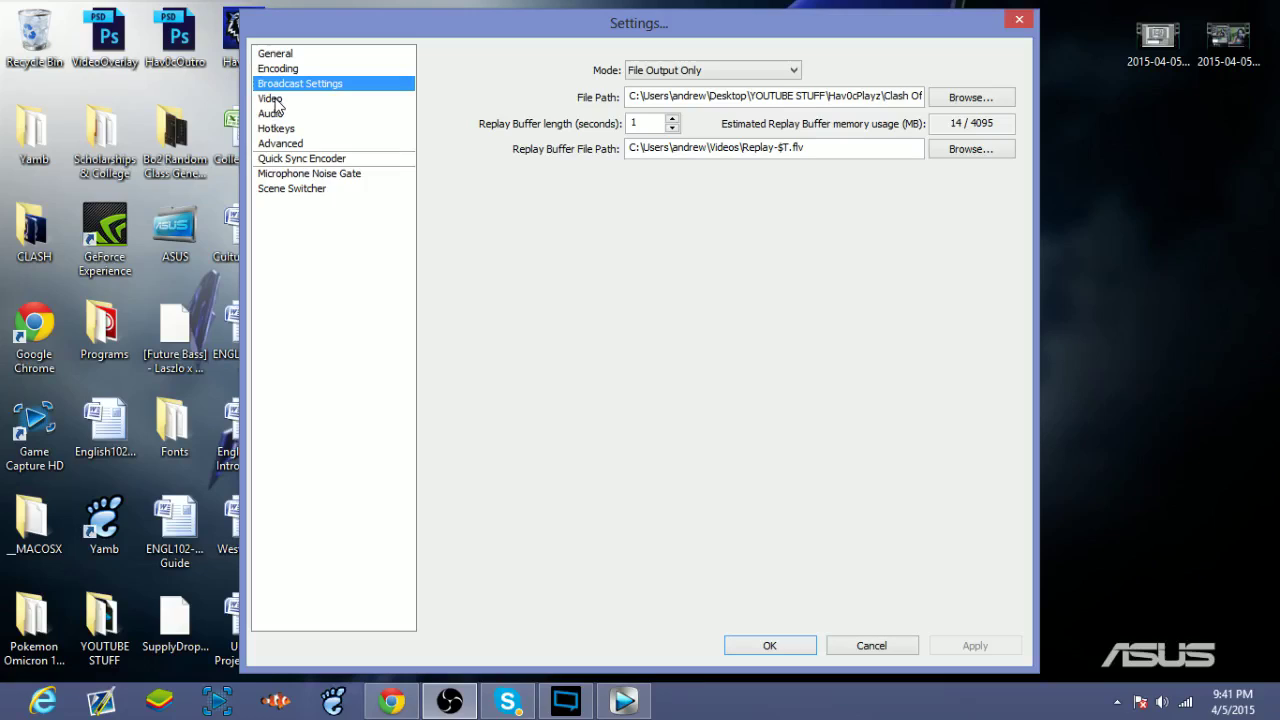
# Review the Video, Audio and Hotkeys settings, then close Settings unchanged
pyautogui.click(272, 99)
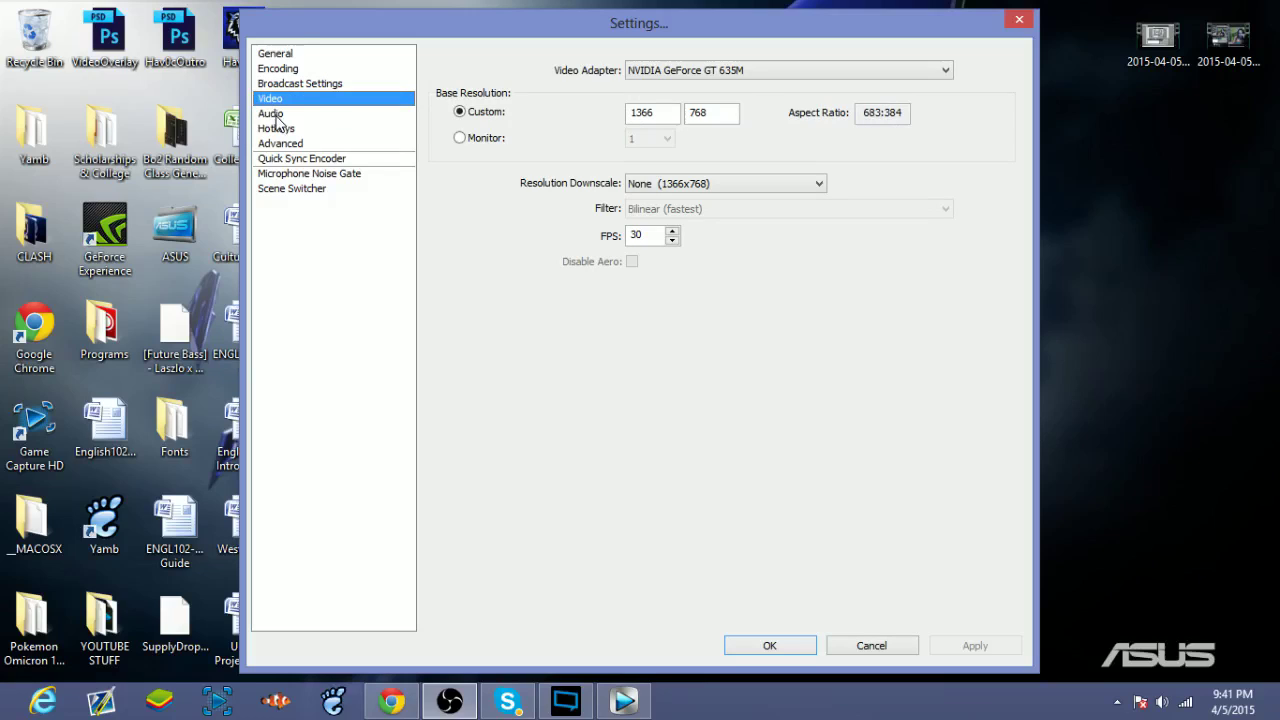
pyautogui.click(272, 114)
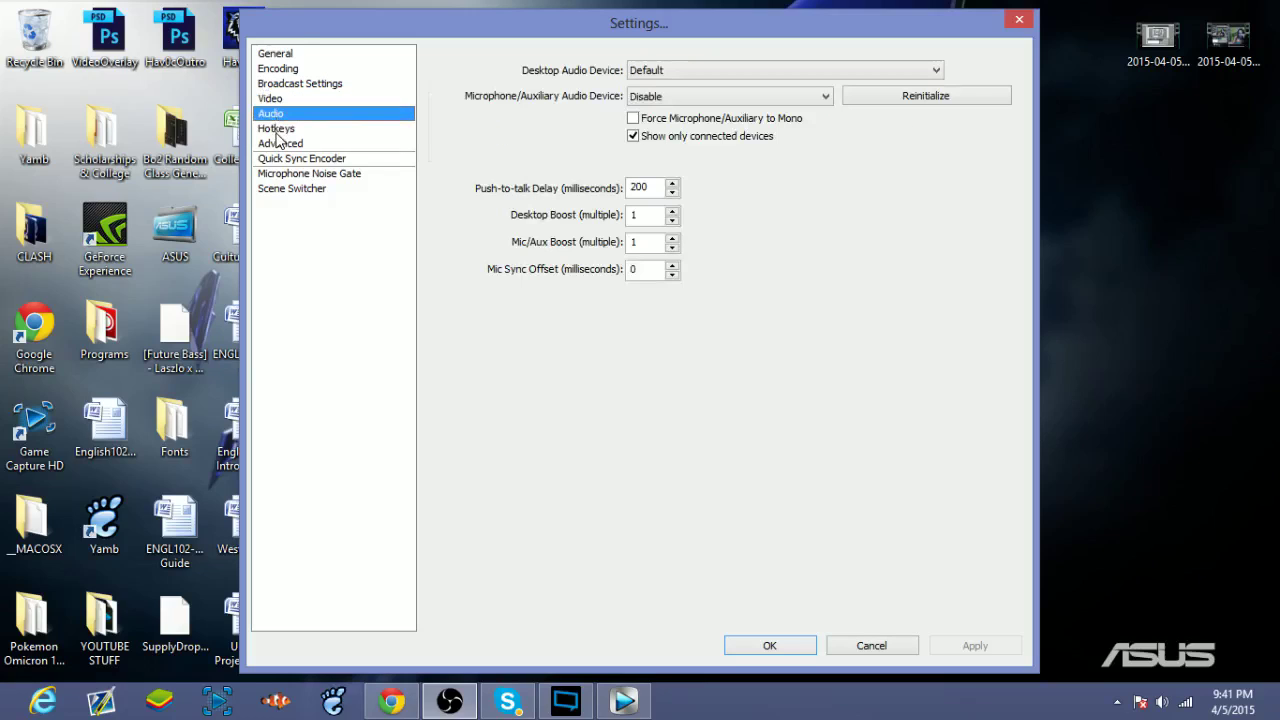
pyautogui.click(277, 130)
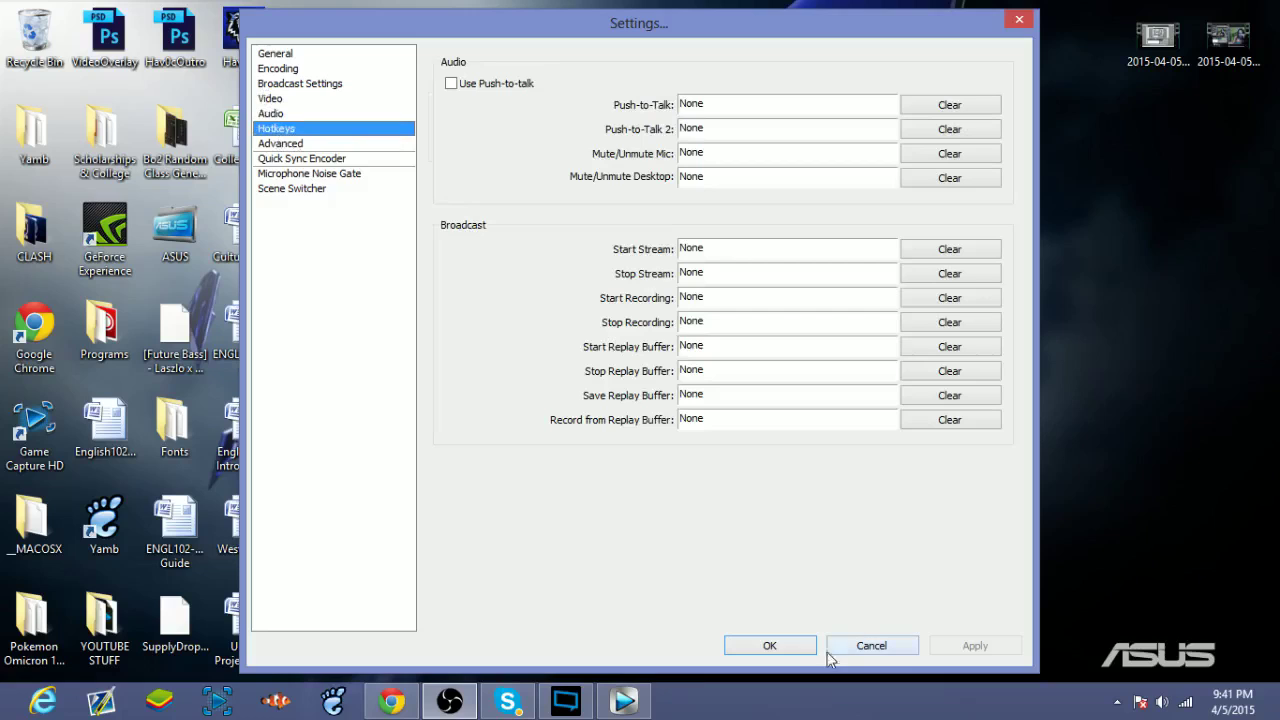
pyautogui.click(800, 641)
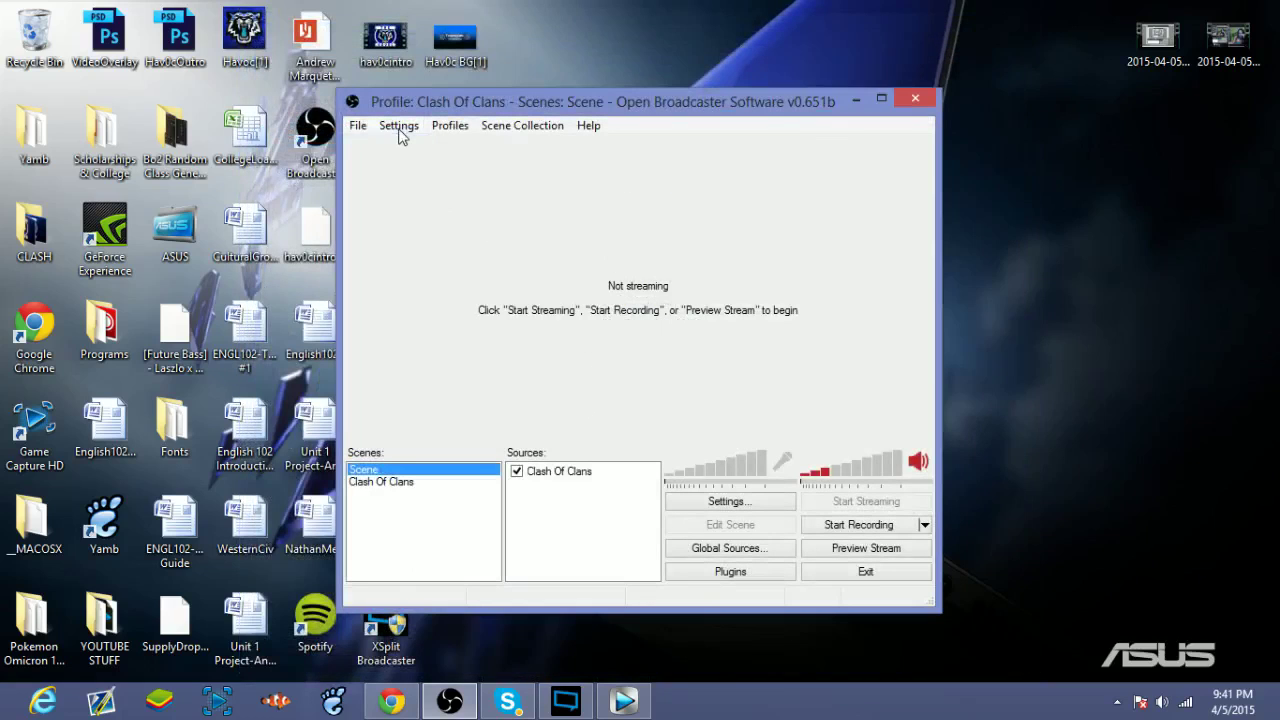
pyautogui.rightClick(416, 514)
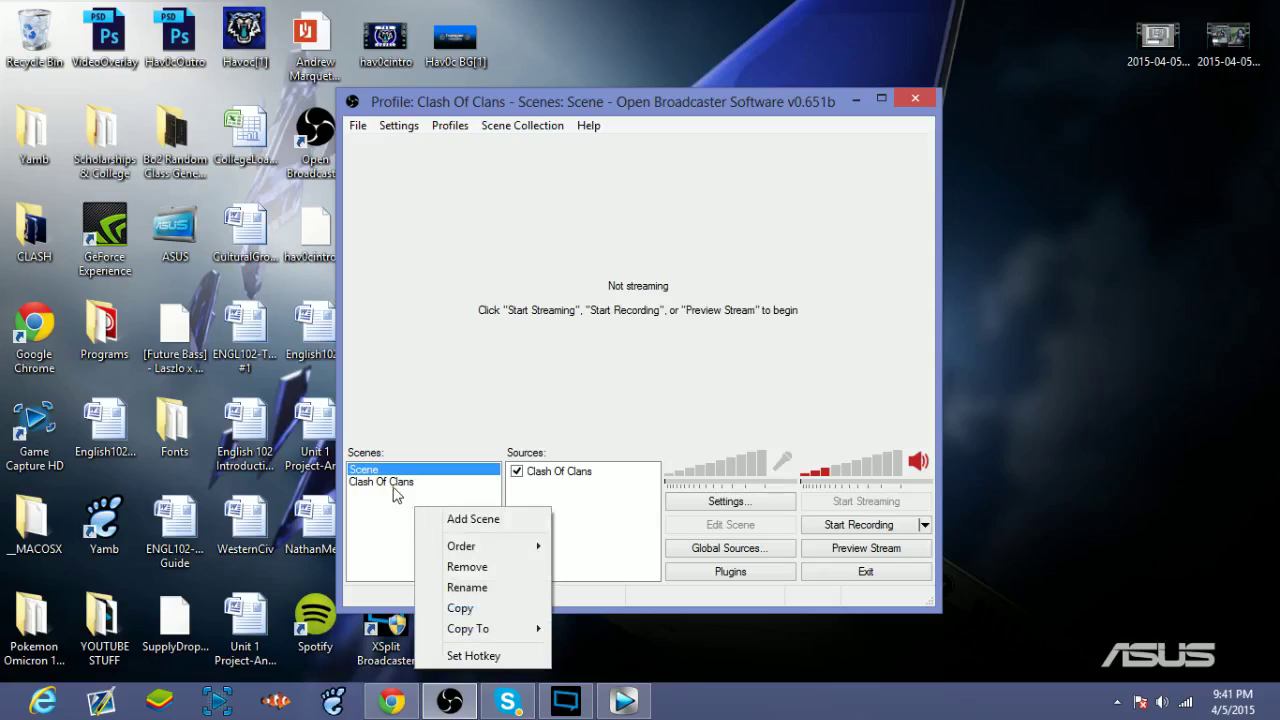
pyautogui.click(389, 492)
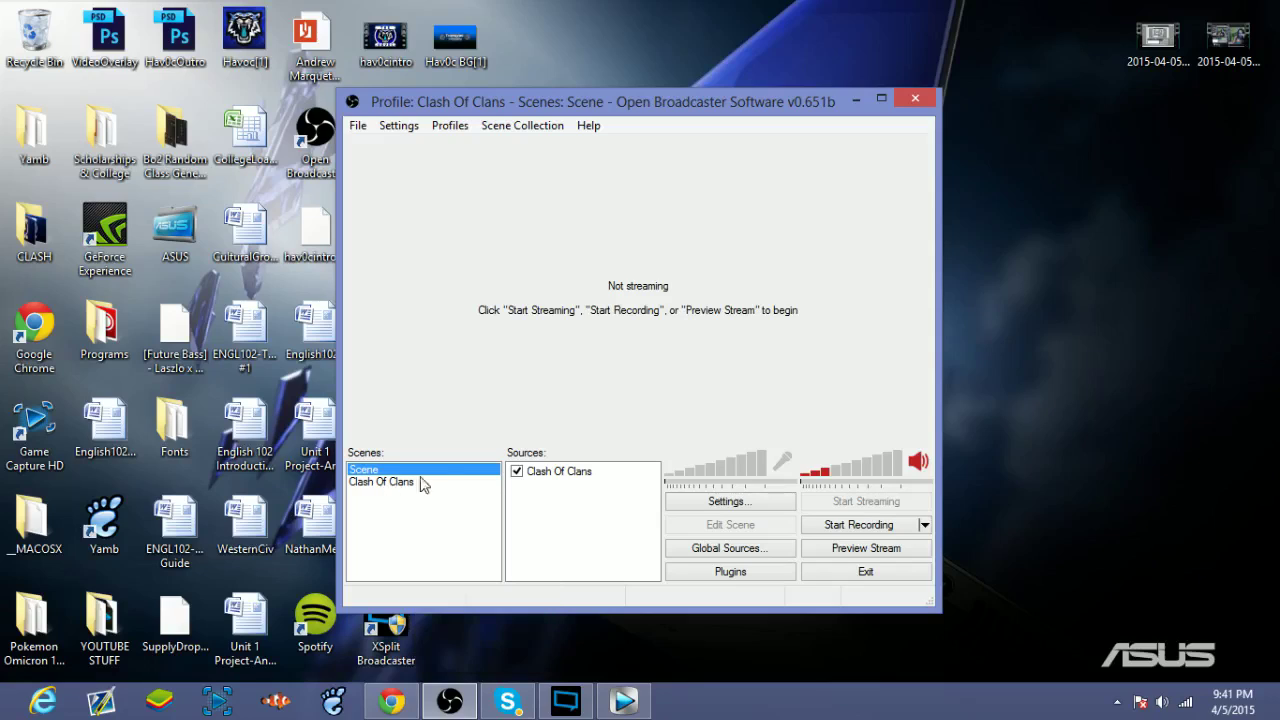
pyautogui.rightClick(430, 535)
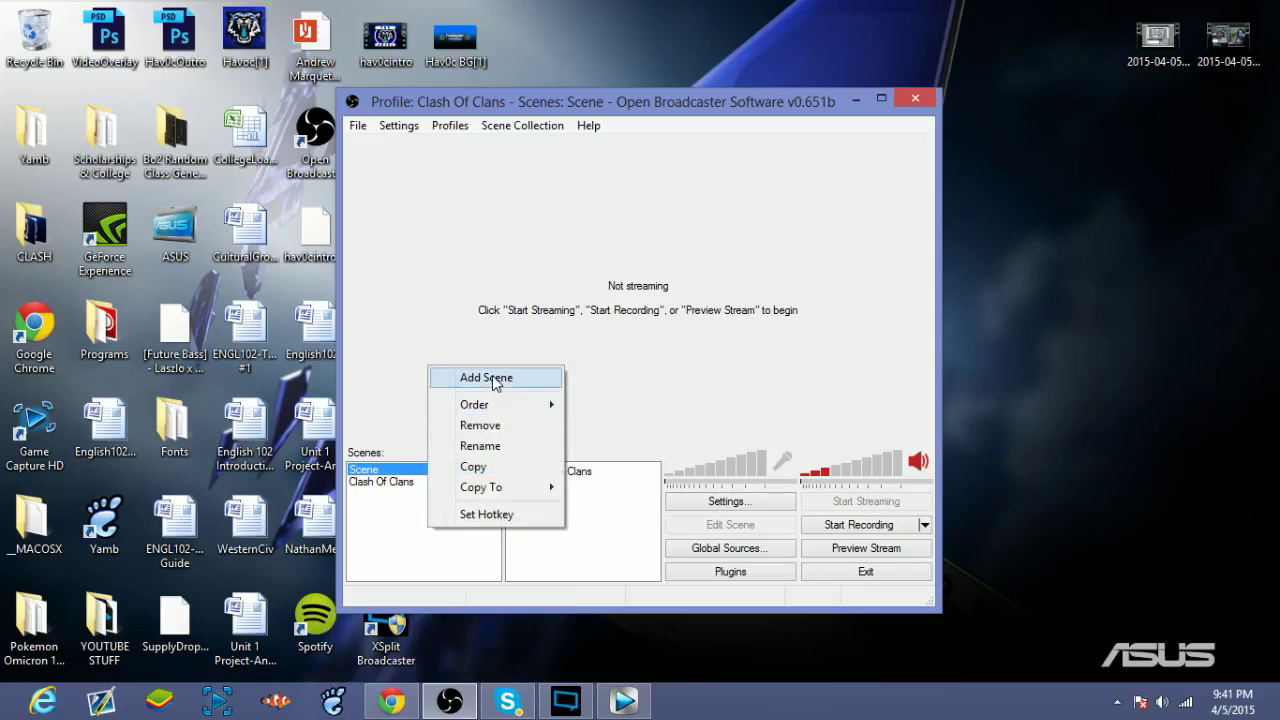
pyautogui.rightClick(604, 506)
pyautogui.moveTo(646, 514)
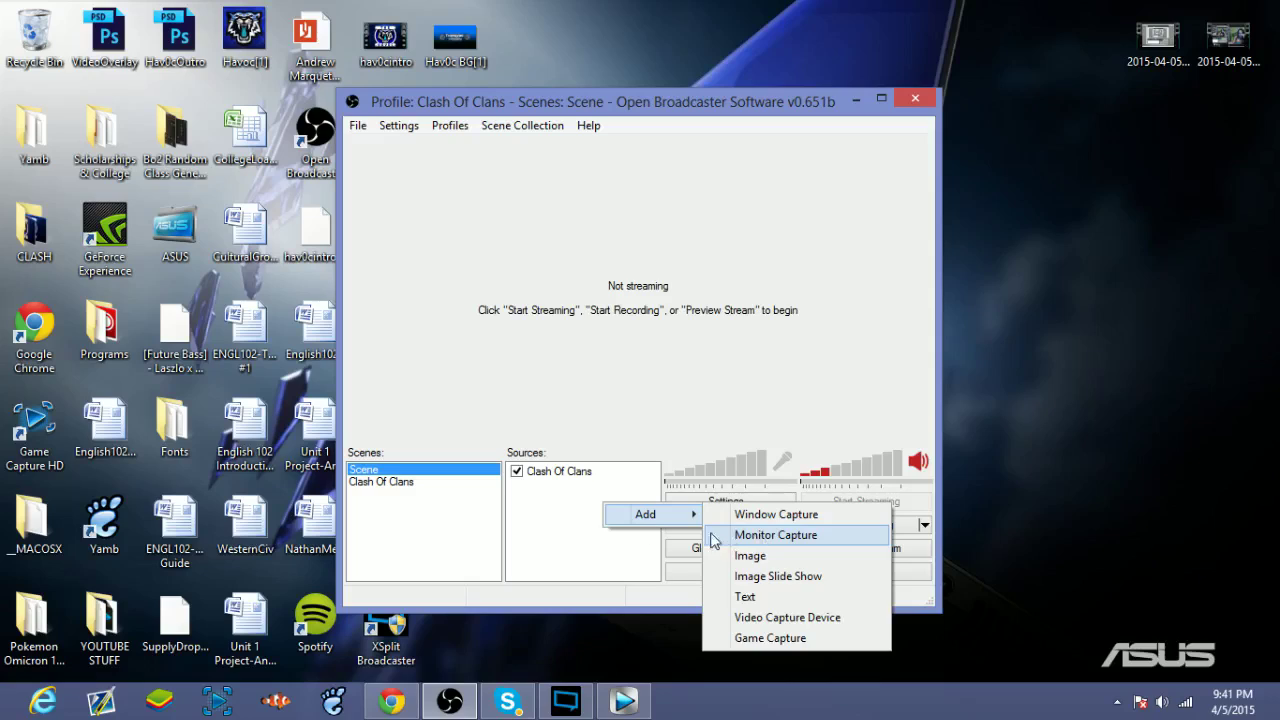
pyautogui.click(547, 510)
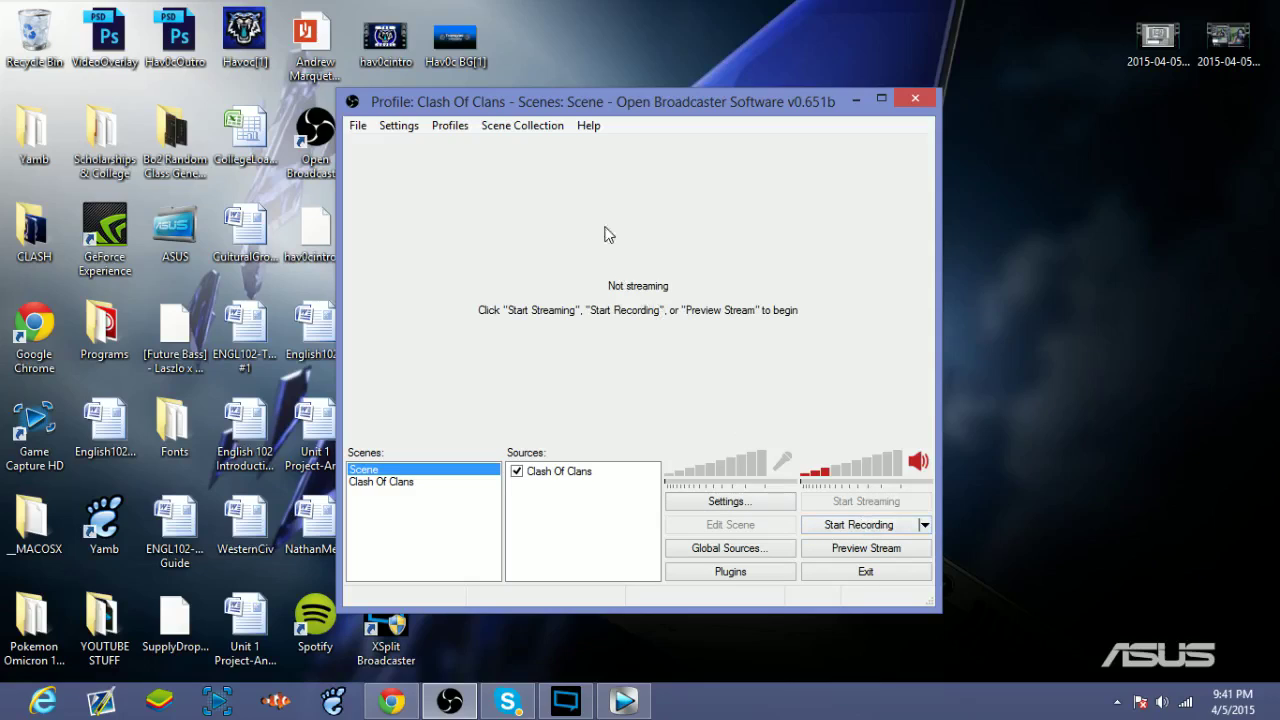
pyautogui.moveTo(642, 109); pyautogui.dragTo(690, 101)
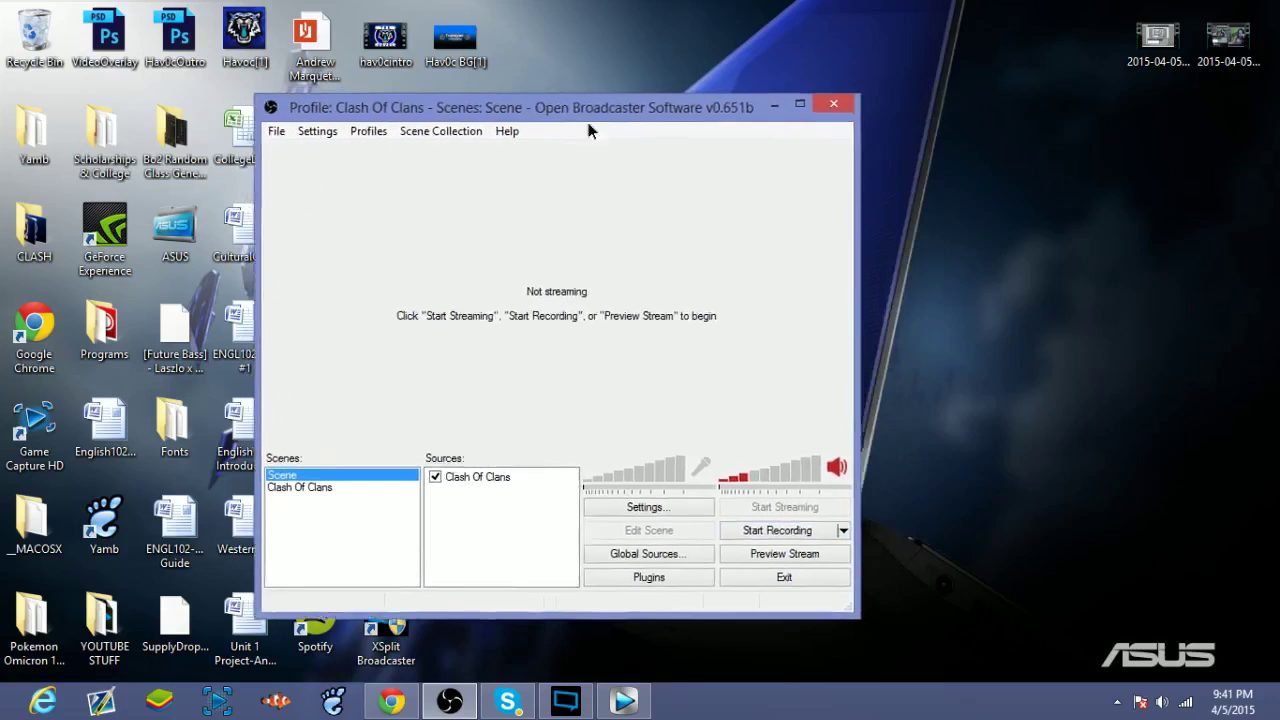
pyautogui.click(391, 700)
pyautogui.scroll(-1, 174, 347)
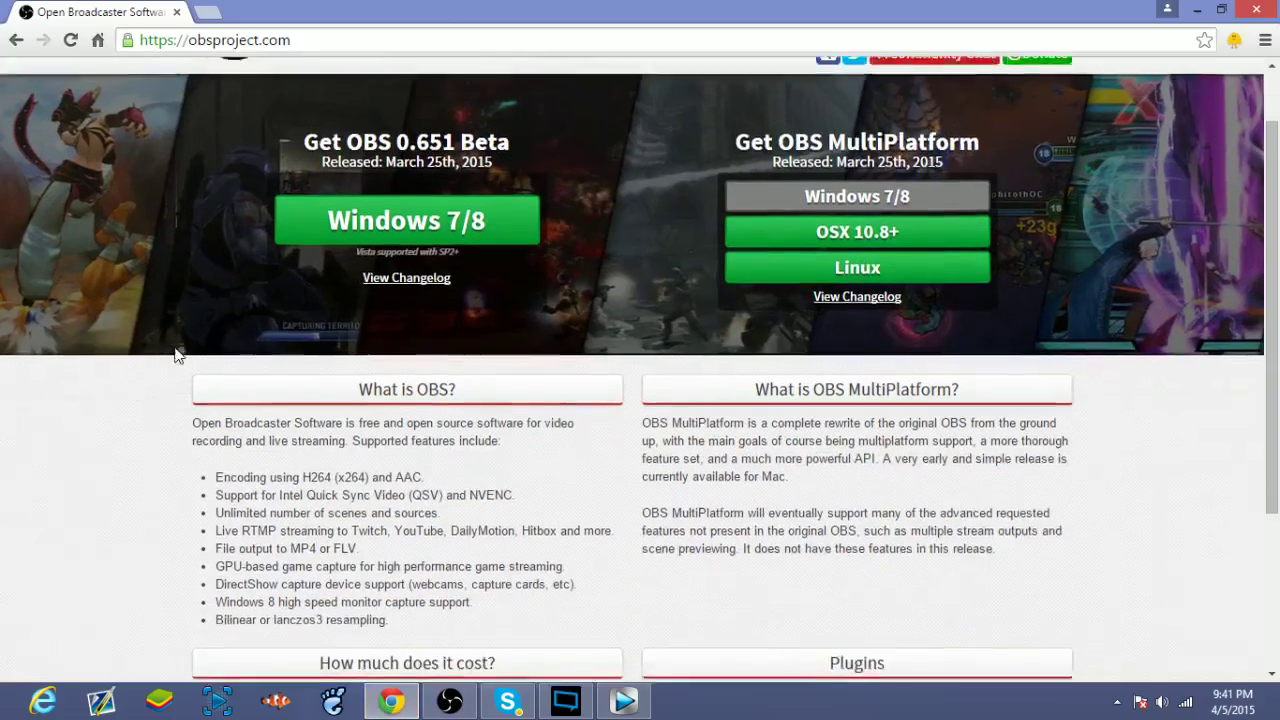
pyautogui.scroll(1, 174, 347)
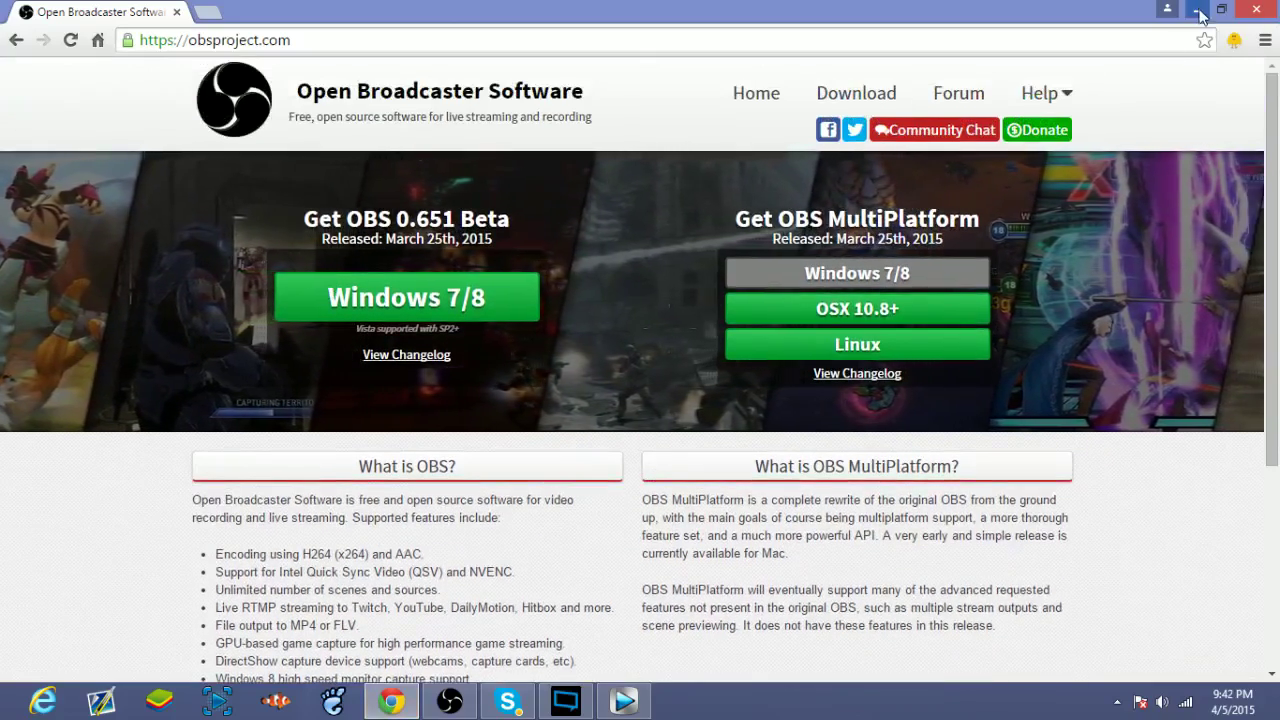
pyautogui.click(1196, 9)
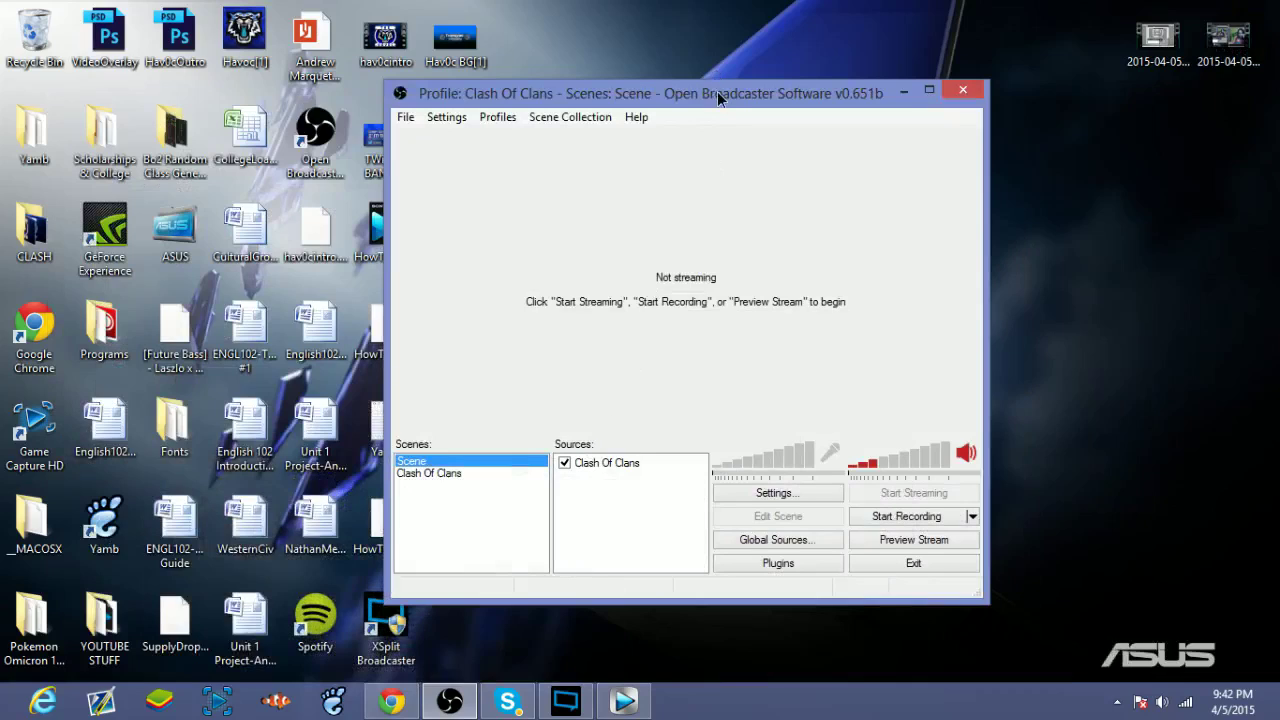
pyautogui.moveTo(717, 91); pyautogui.dragTo(687, 104)
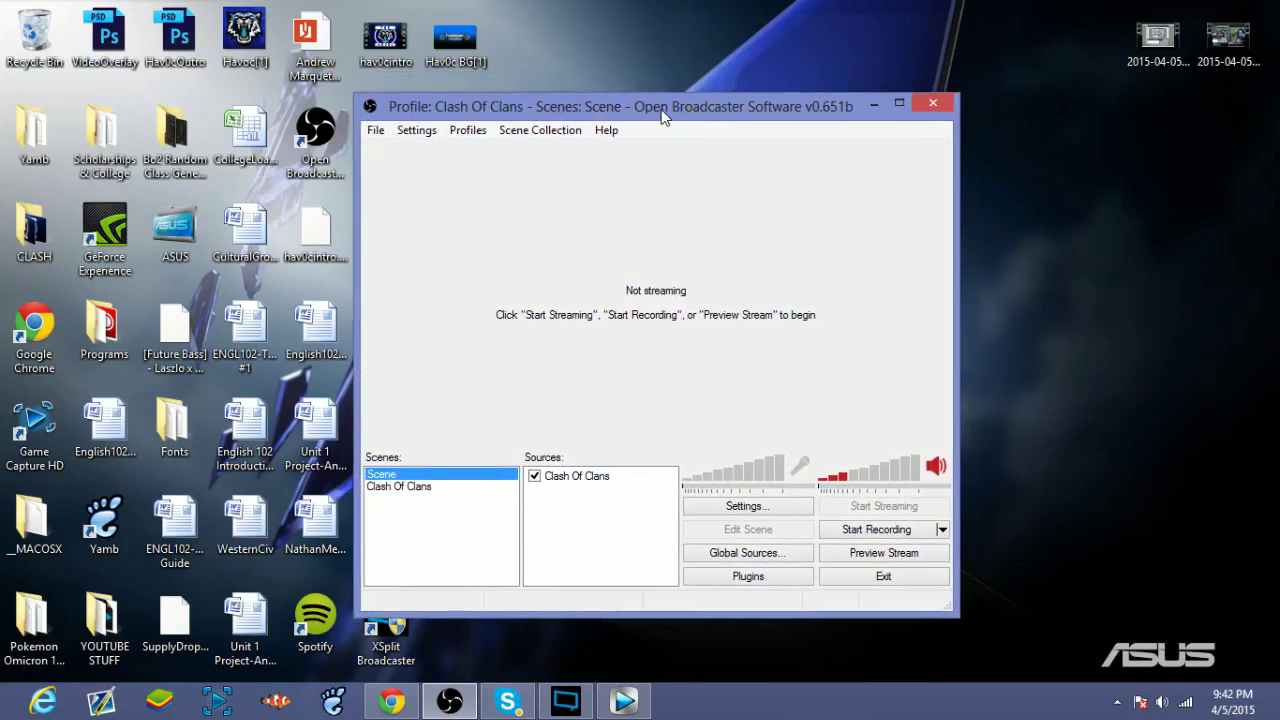